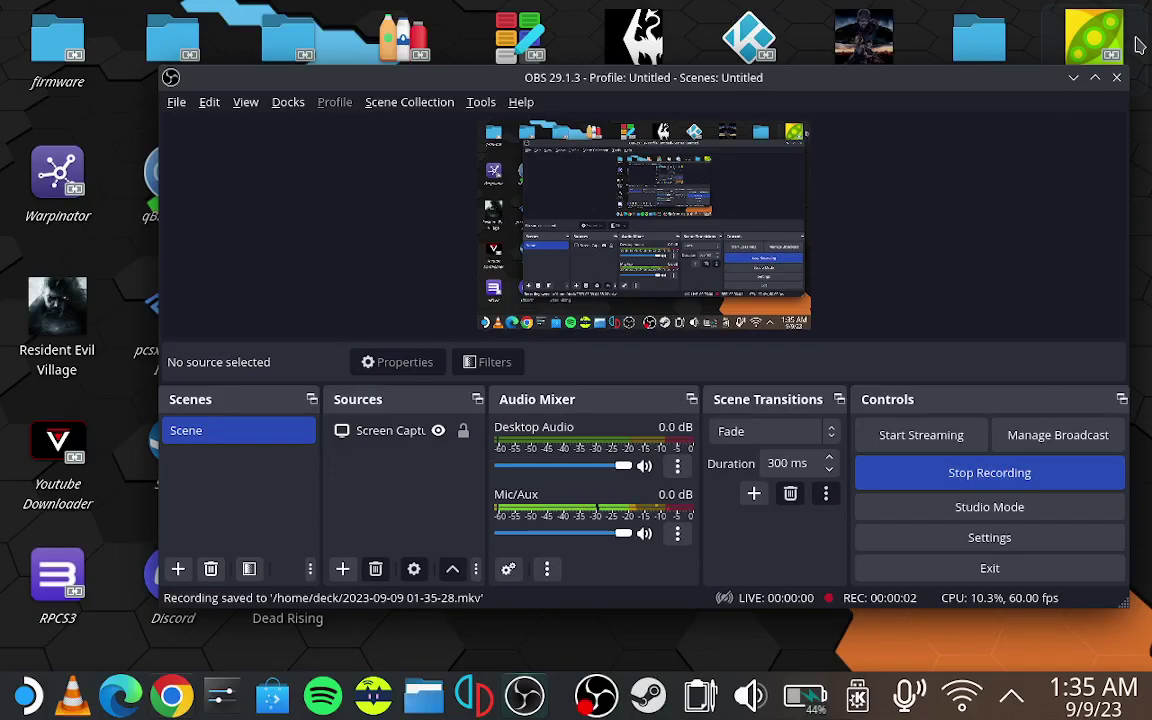
Minimize OBS and, in yuzu's game list, select Pokémon: Let's Go, Eevee! and view its available options
left_click(1072, 79)
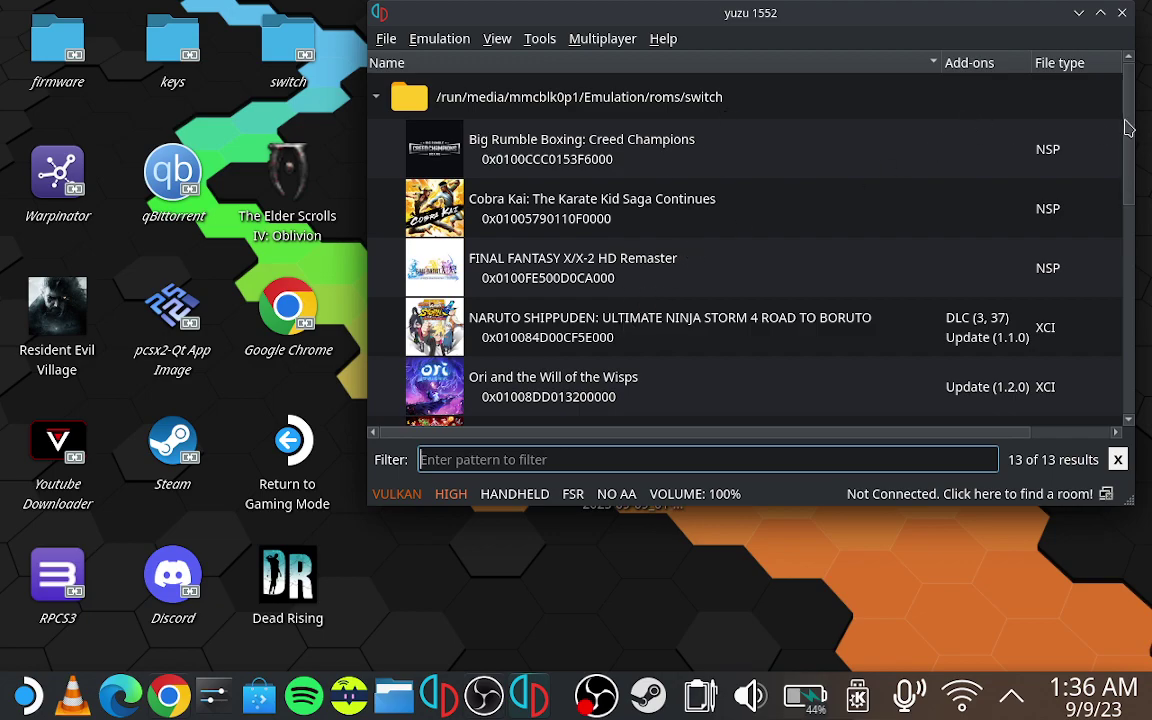
scroll(1137, 176, "down", 2)
scroll(1137, 176, "down", 4)
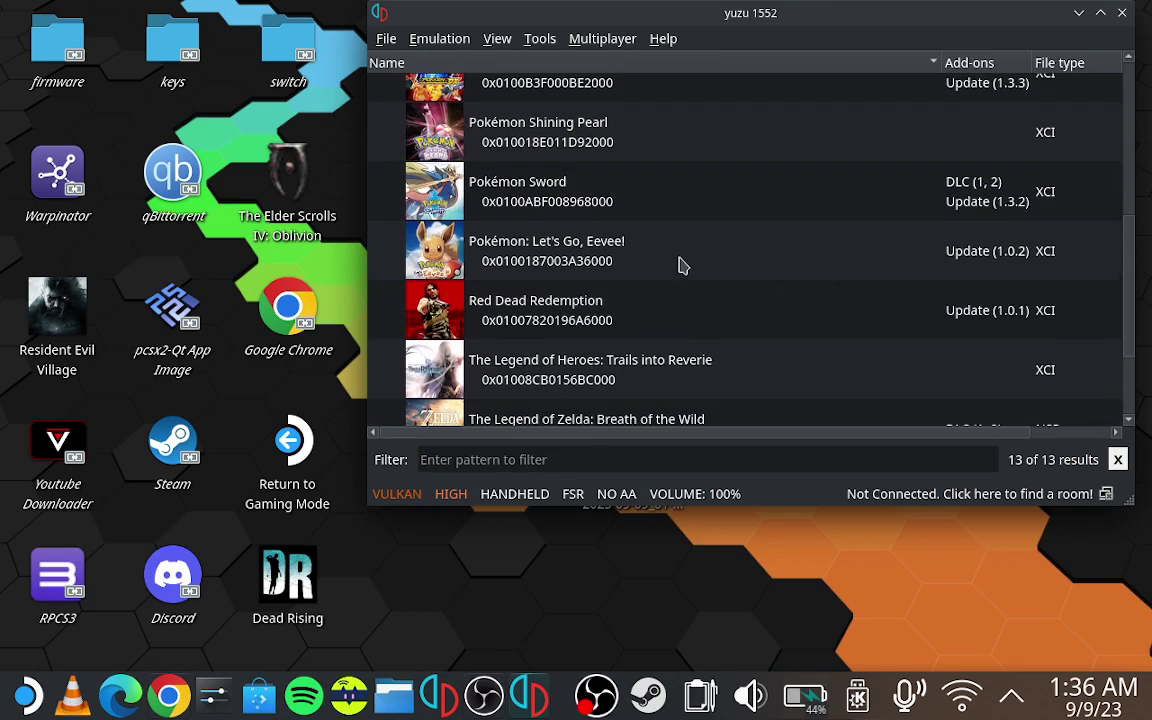
left_click(675, 262)
right_click(675, 262)
mouse_move(773, 463)
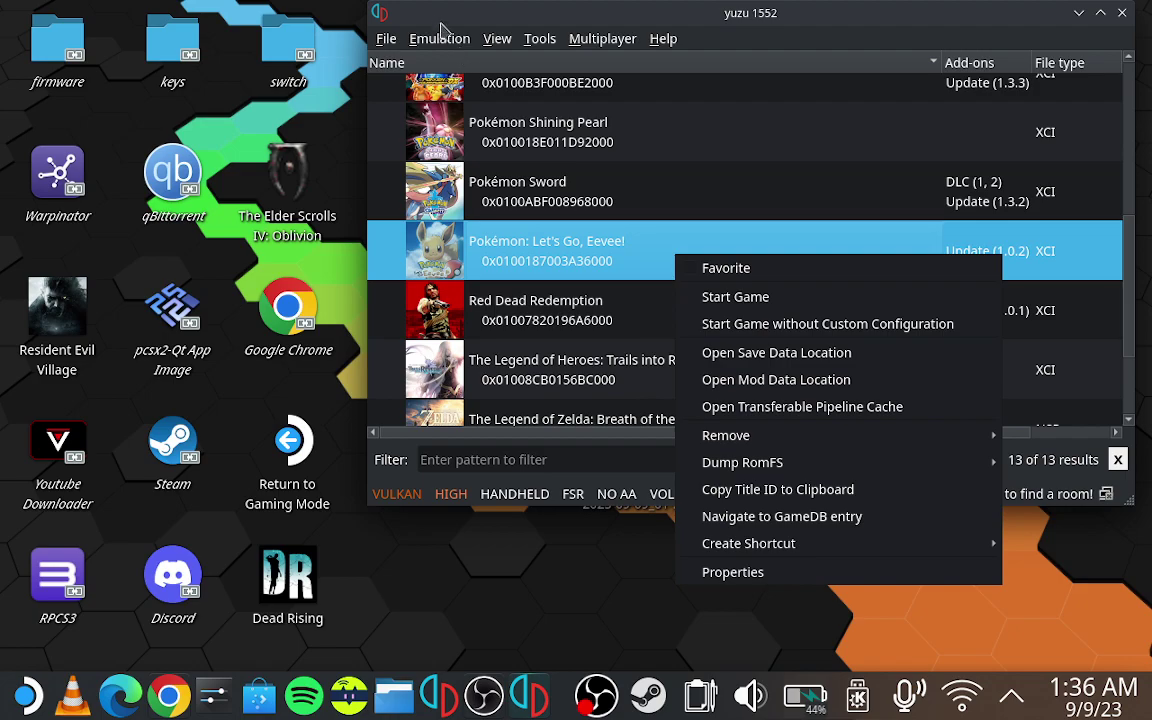
left_click(472, 45)
In the emulator's control configuration, set Player 1 to Handheld with Steam Virtual Gamepad 0 as the input device
left_click(466, 46)
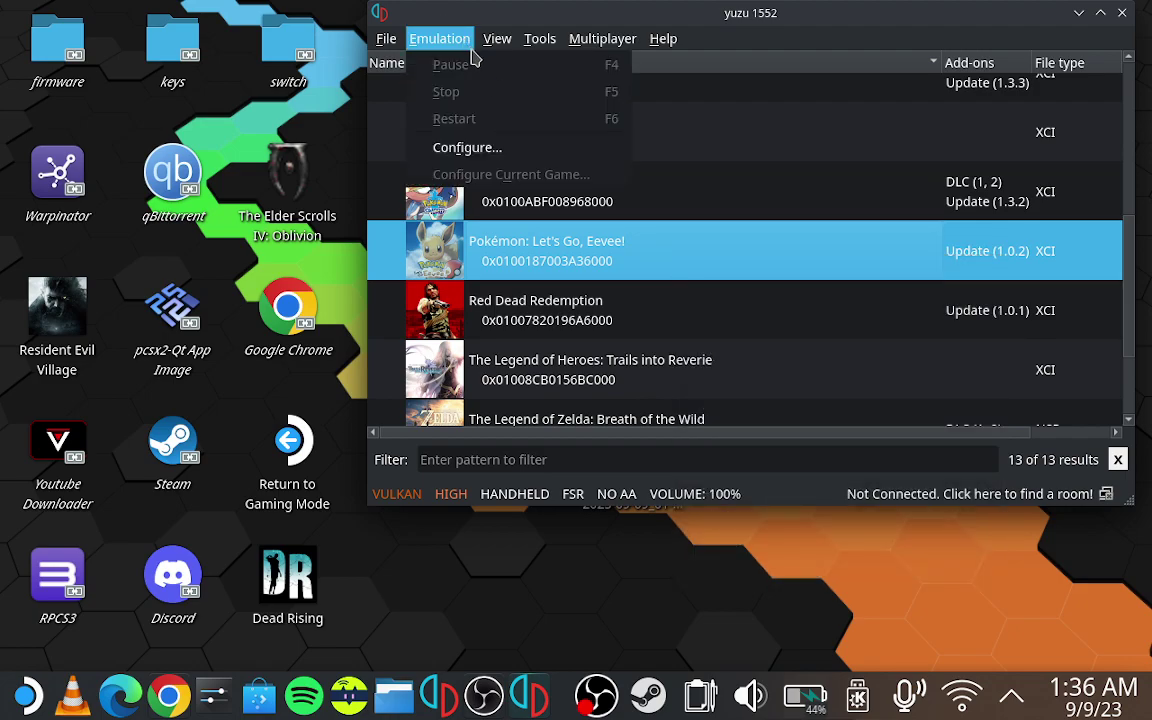
left_click(507, 148)
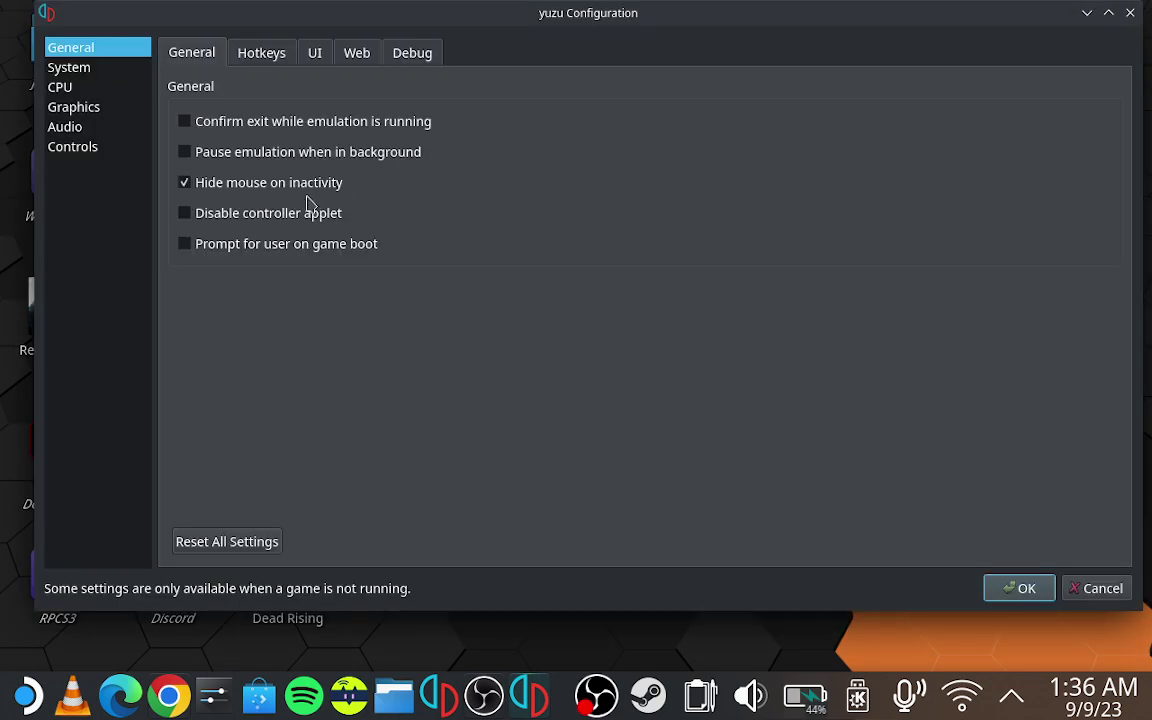
left_click(88, 146)
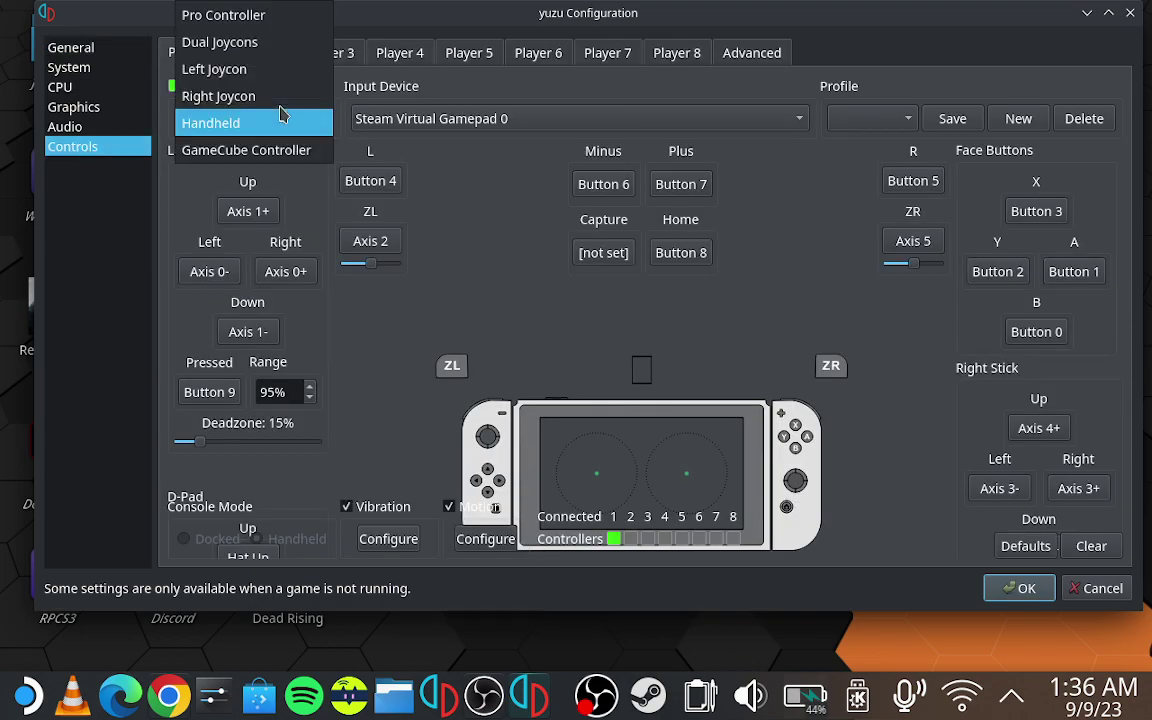
left_click(258, 112)
left_click(279, 120)
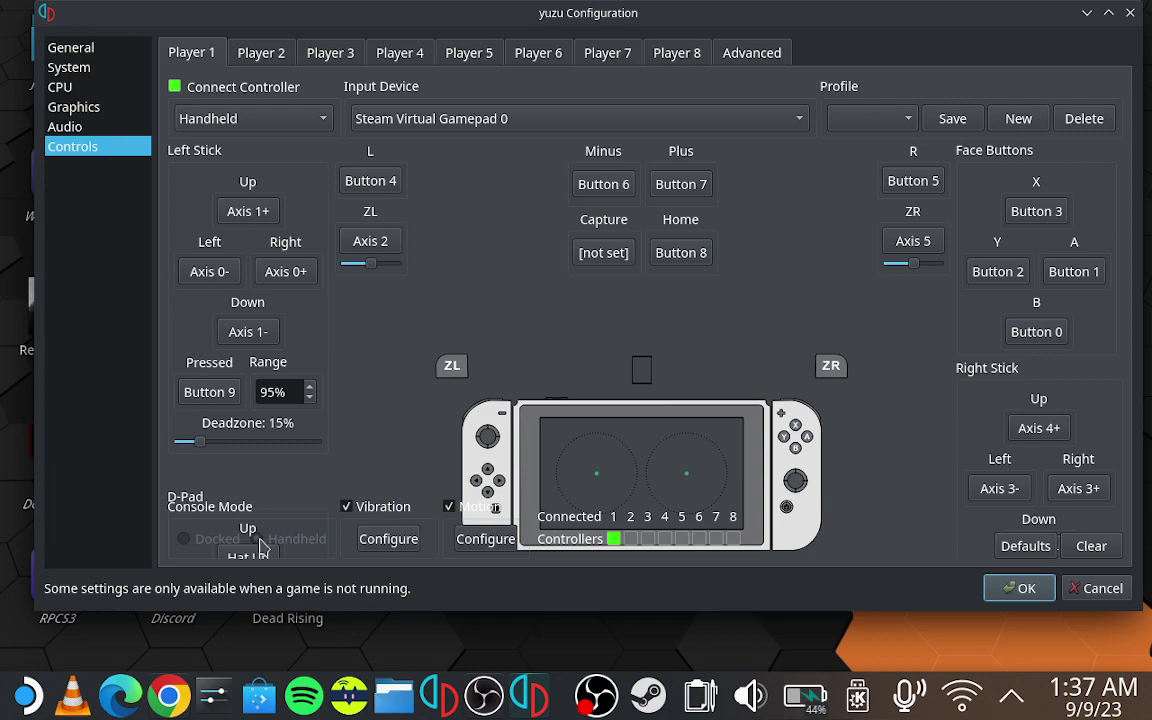
left_click(381, 128)
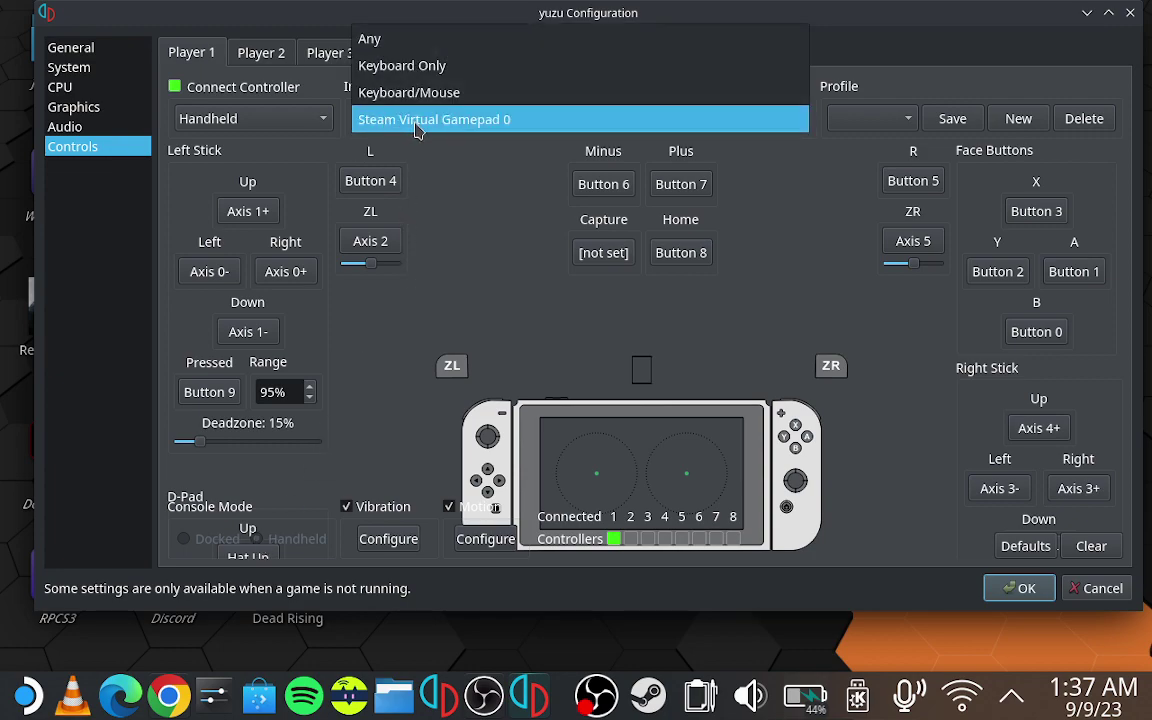
left_click(470, 135)
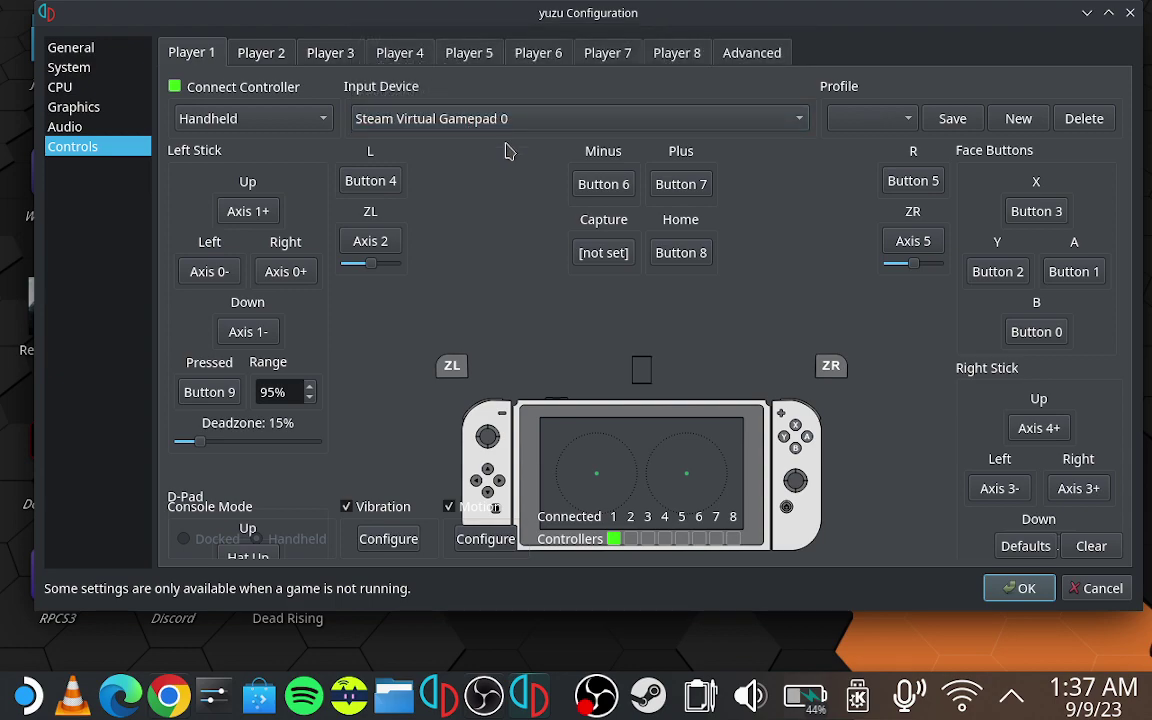
Choose the emudeck profile for Player 1, save it and accept the configuration
left_click(875, 119)
left_click(862, 120)
left_click(942, 128)
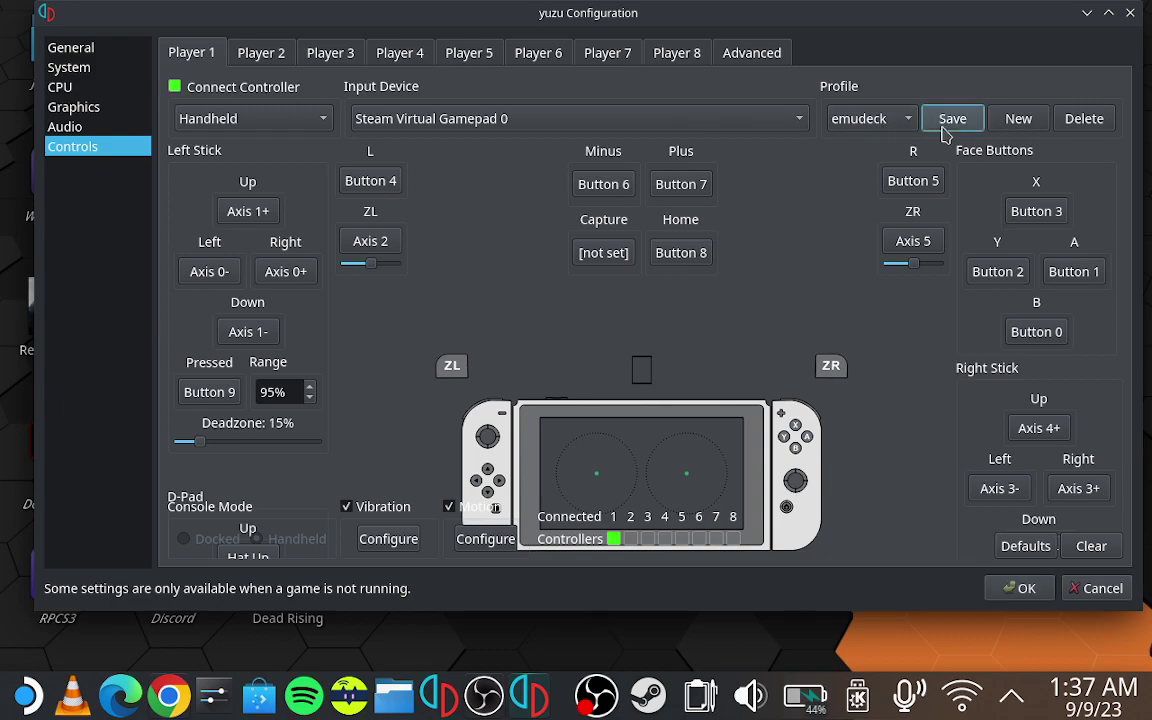
left_click(1012, 590)
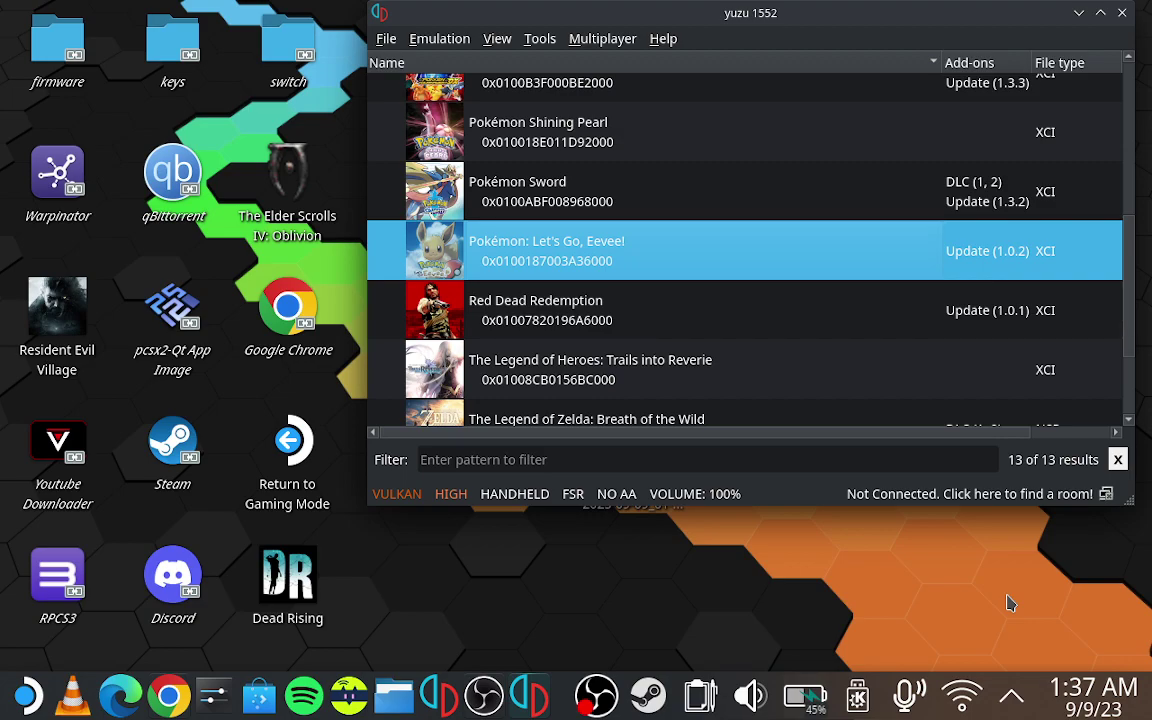
Assign the emudeck input profile to Player 1 in the properties of Pokémon: Let's Go, Eevee! and accept
right_click(640, 248)
left_click(690, 563)
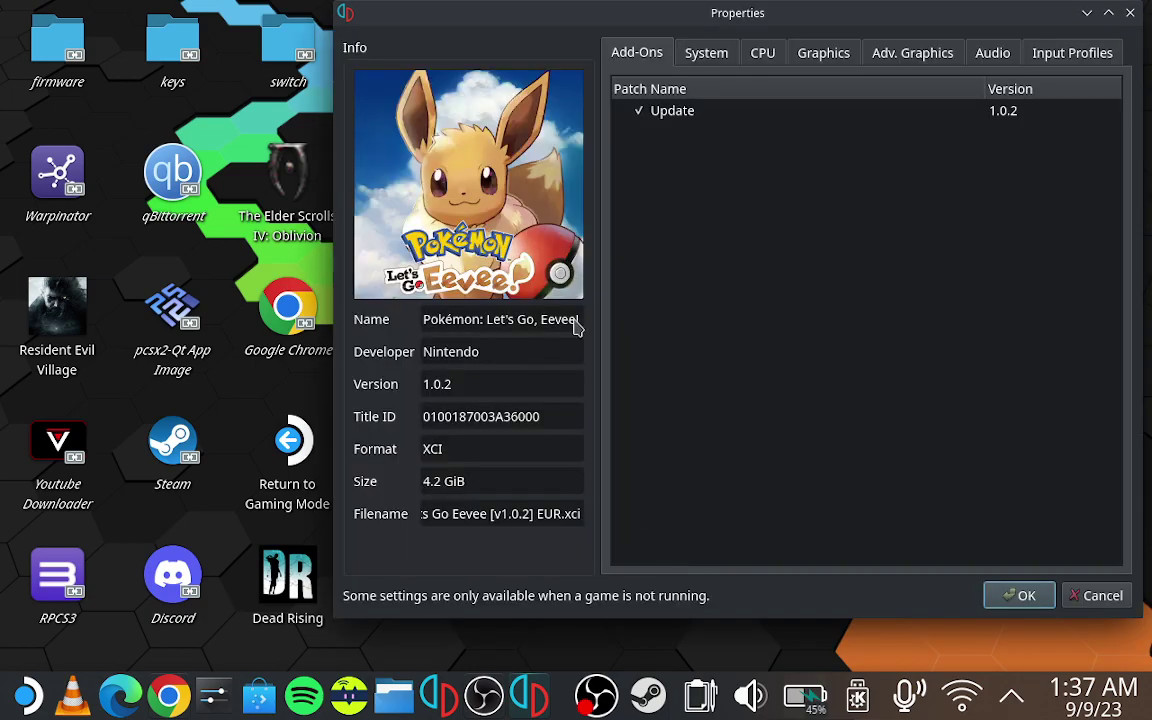
scroll(944, 48, "down", 6)
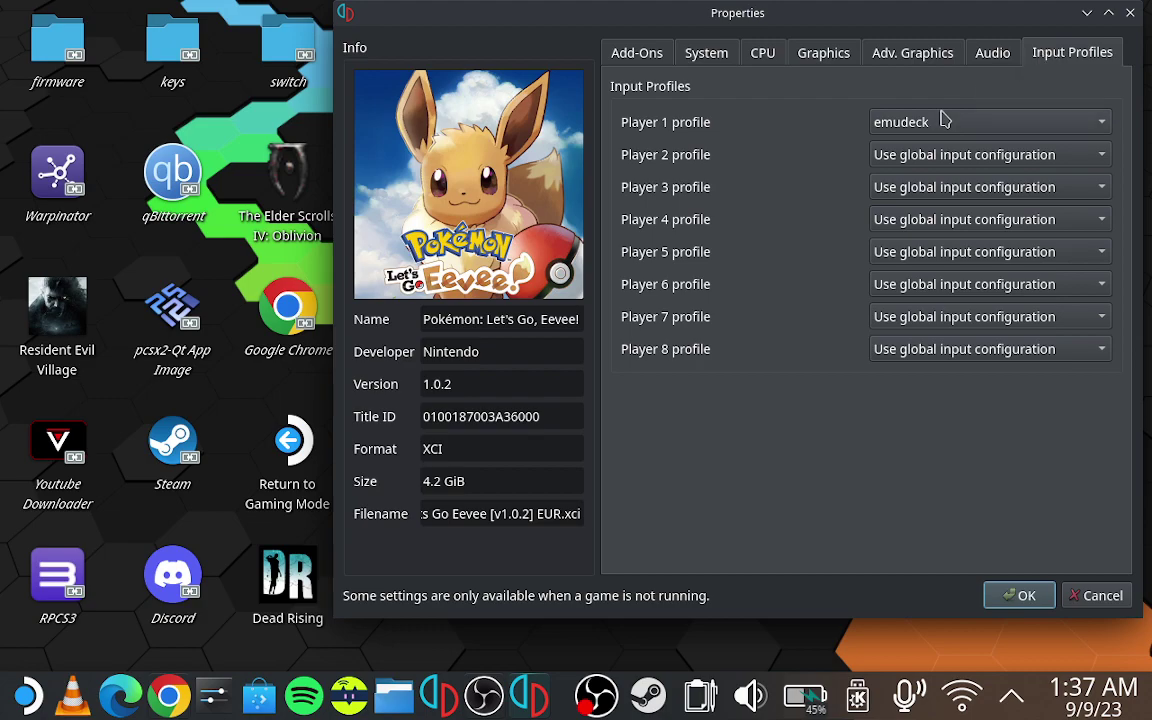
left_click(977, 124)
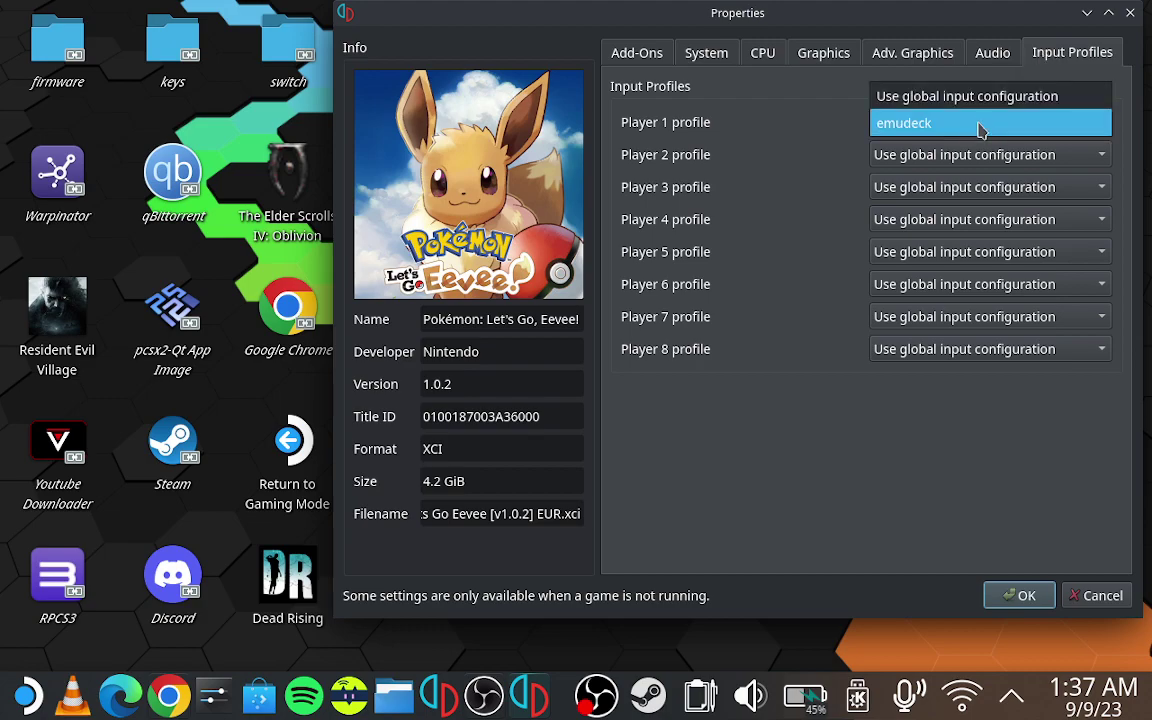
left_click(914, 125)
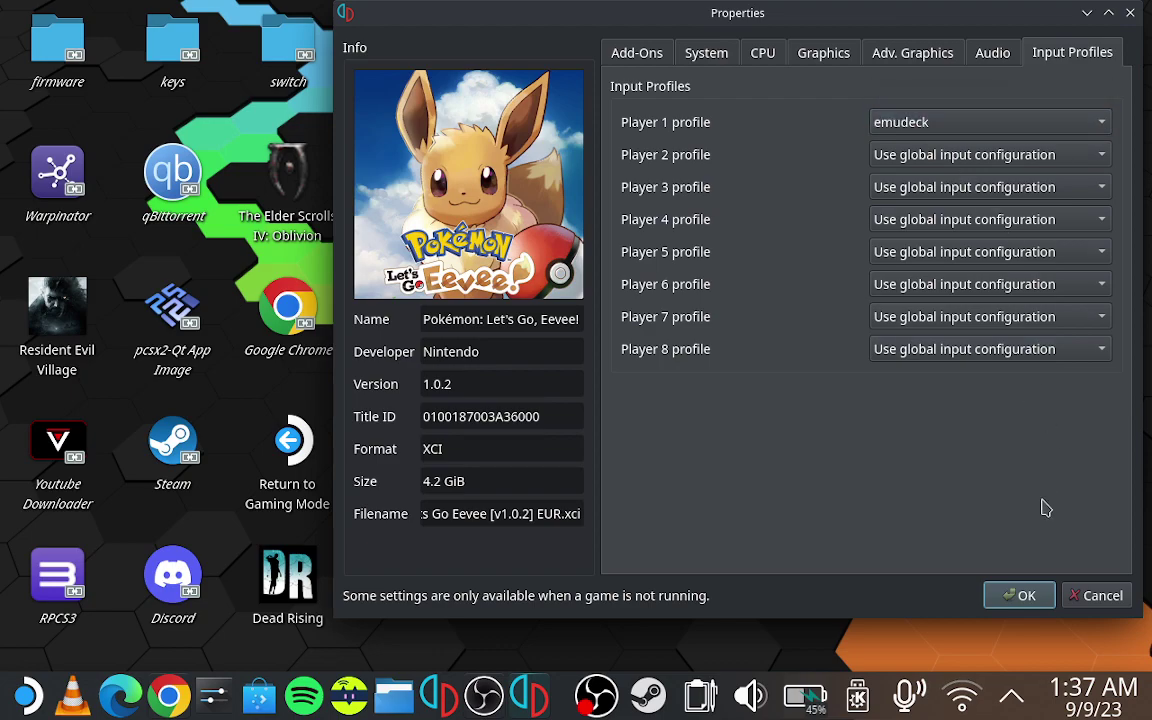
left_click(1022, 596)
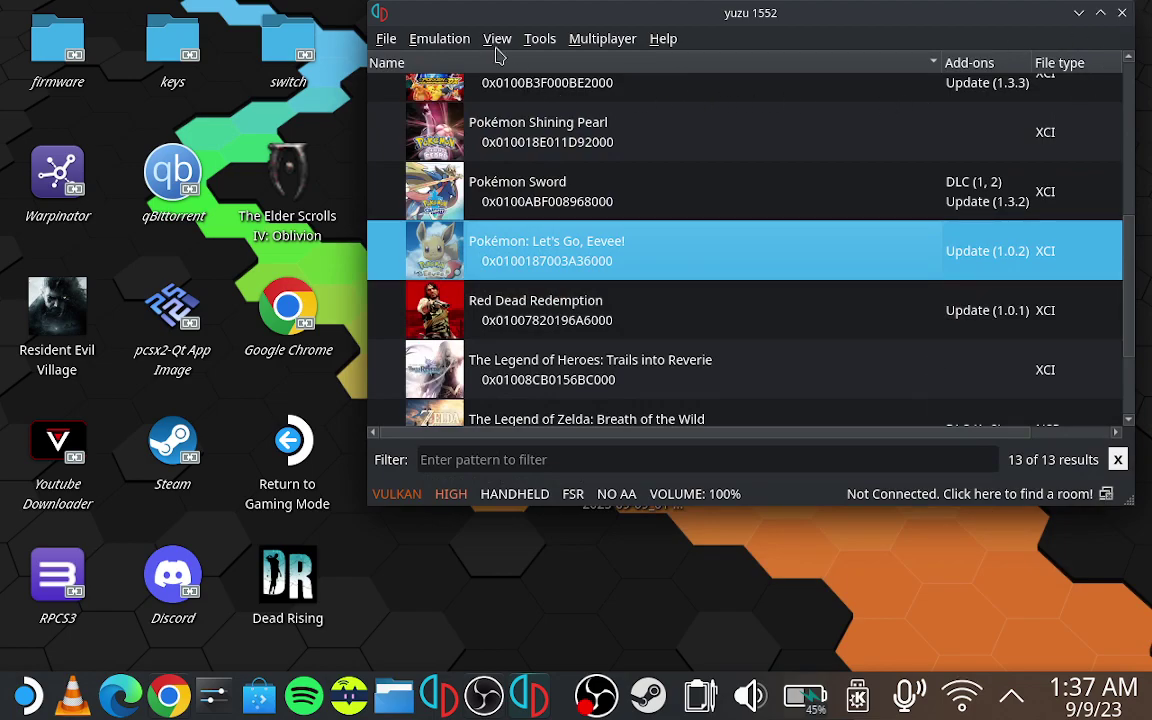
Review the Player 1 control settings in the emulator's configuration and close it
left_click(416, 42)
left_click(477, 148)
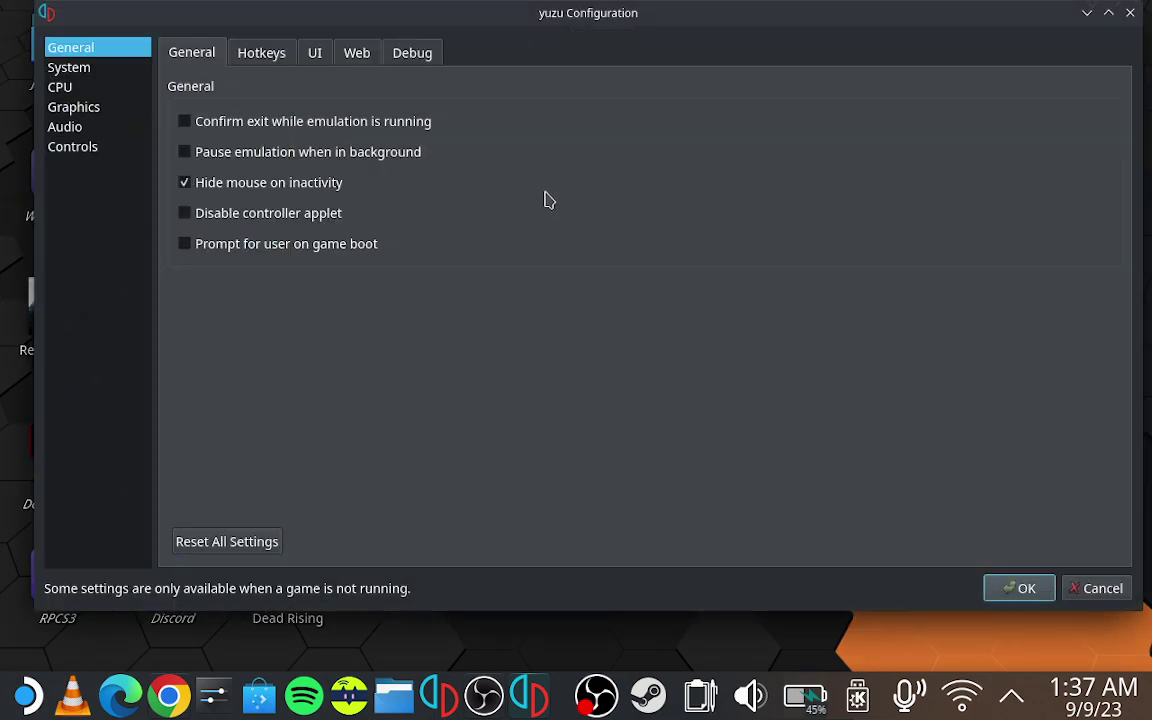
left_click(100, 141)
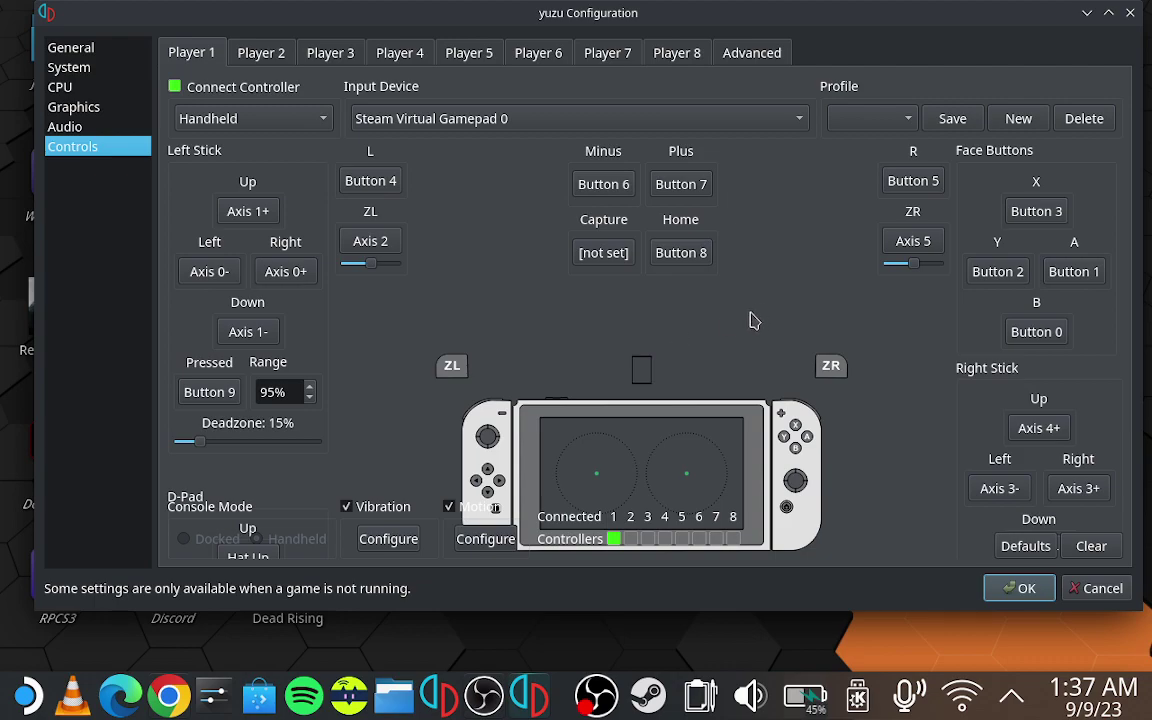
left_click(1018, 588)
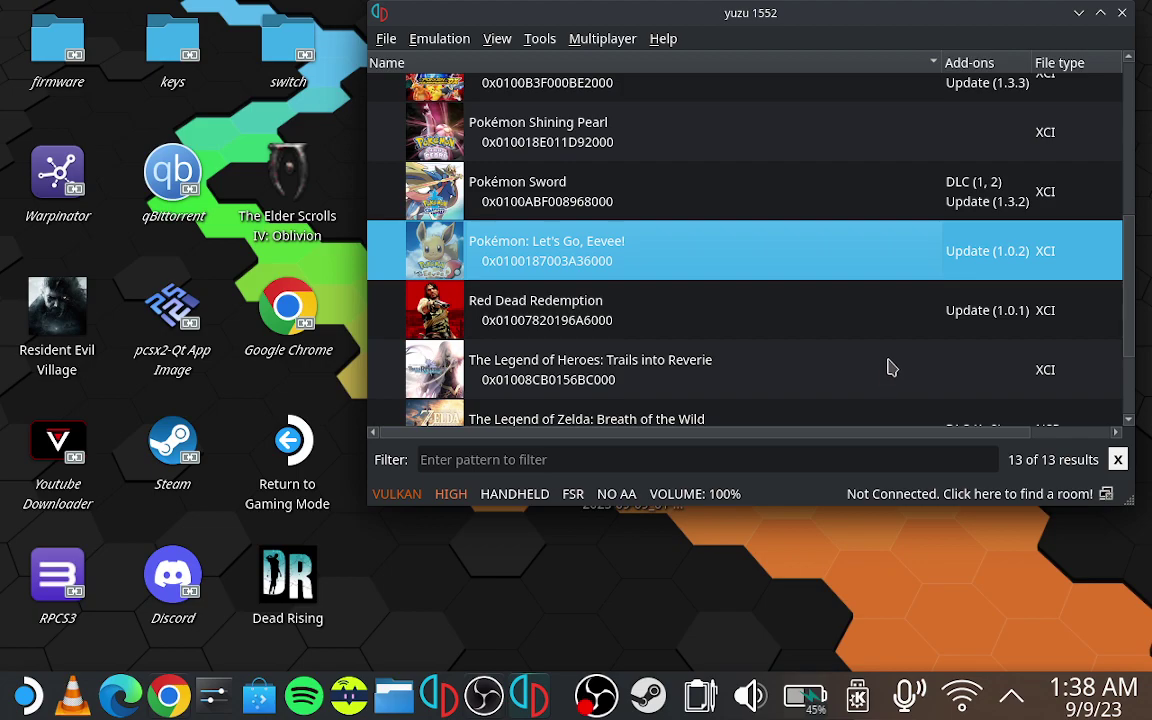
Minimize yuzu and play the Decky-Recorder video from the desktop in a maximized Haruna Media Player window
left_click(1081, 13)
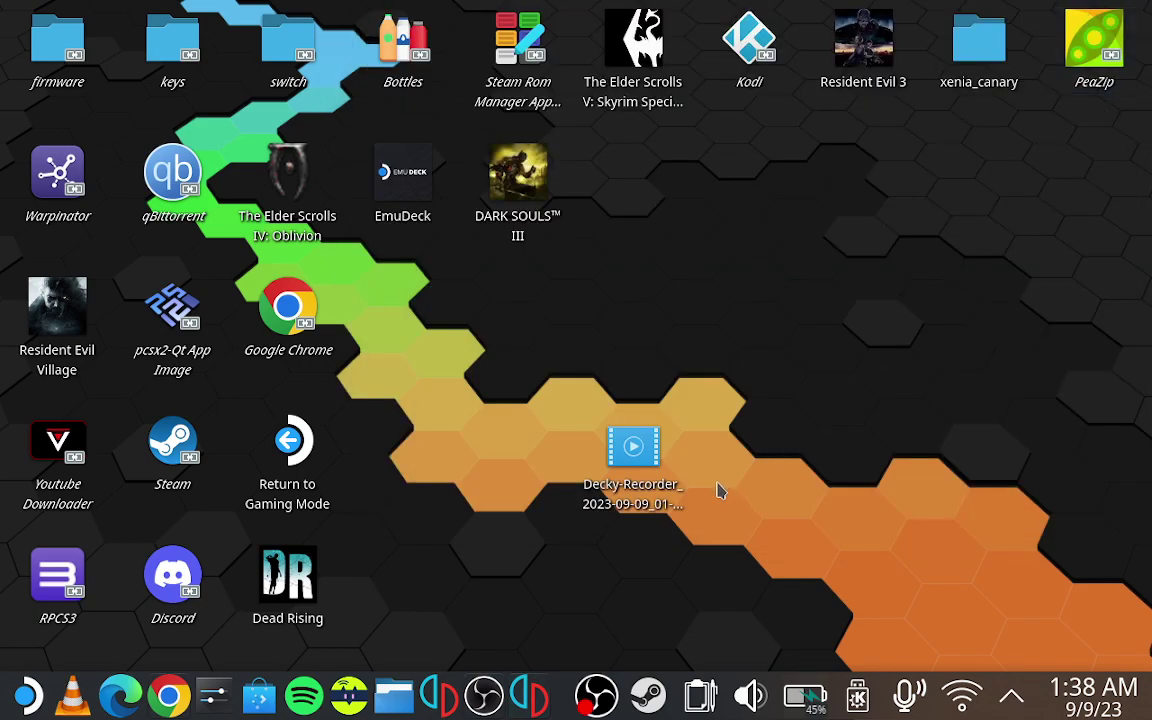
double_click(632, 455)
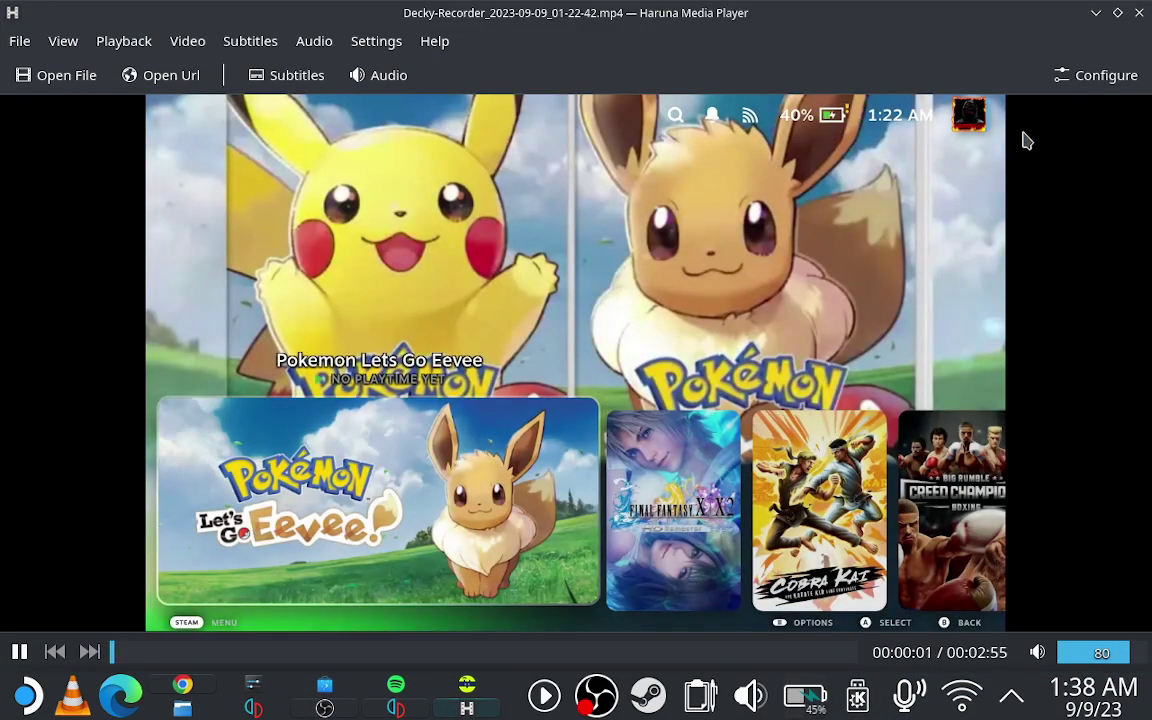
double_click(1027, 13)
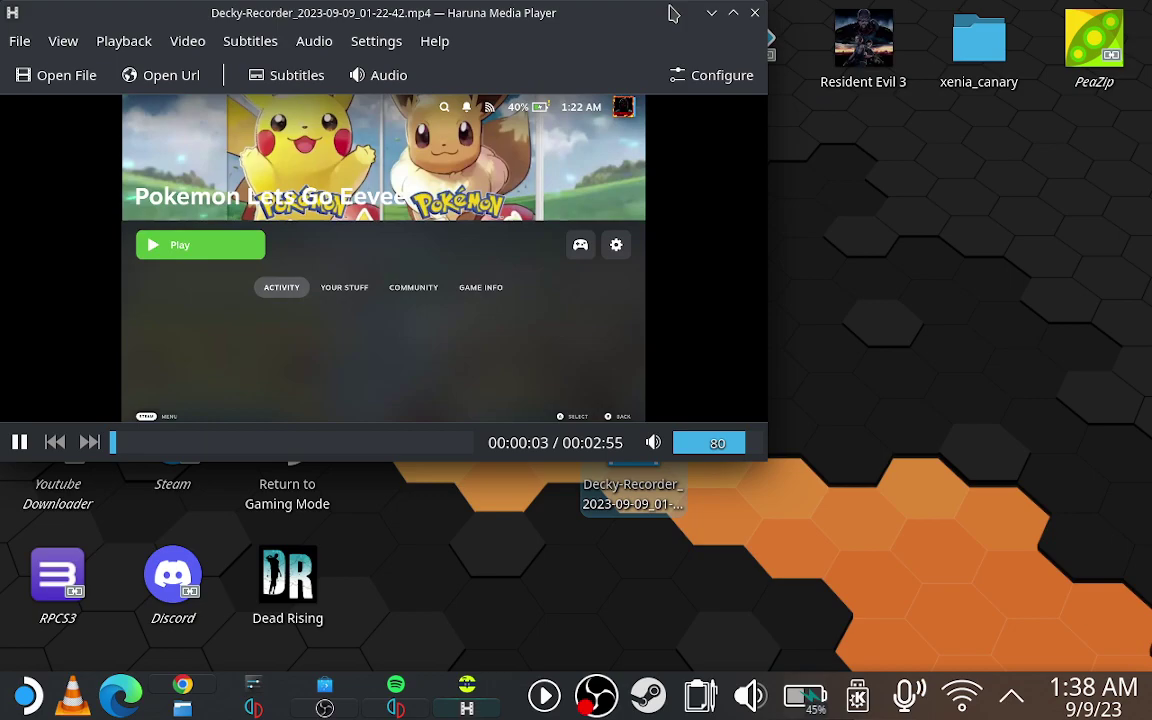
double_click(601, 9)
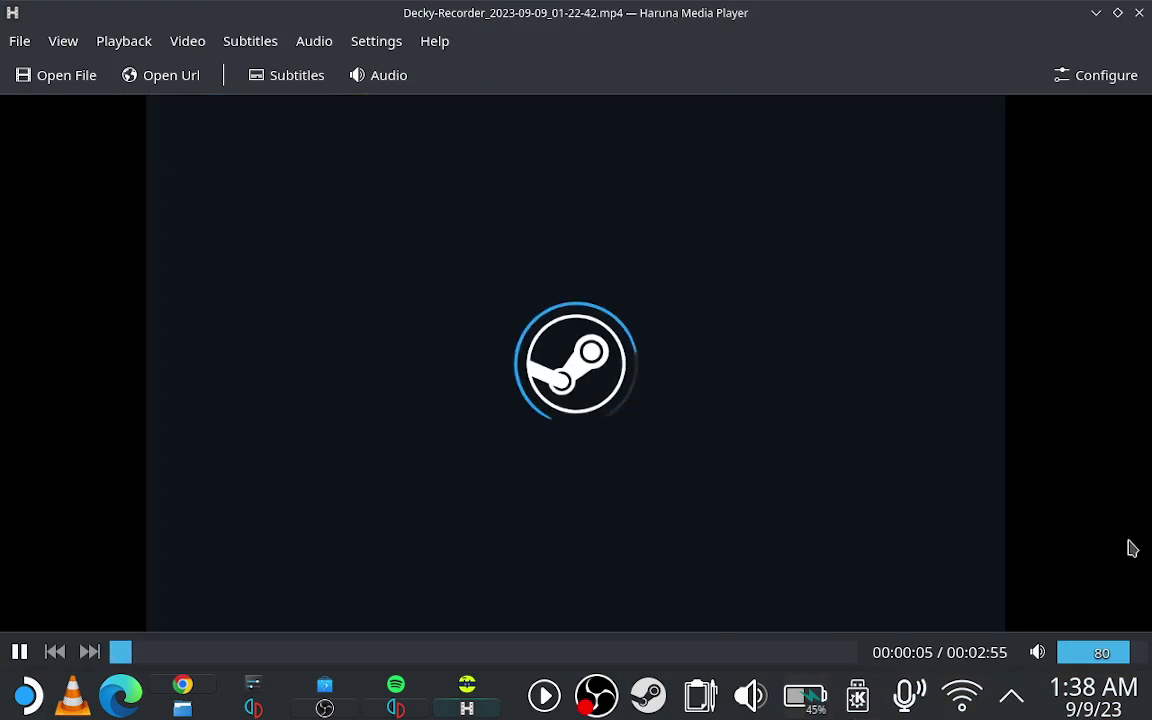